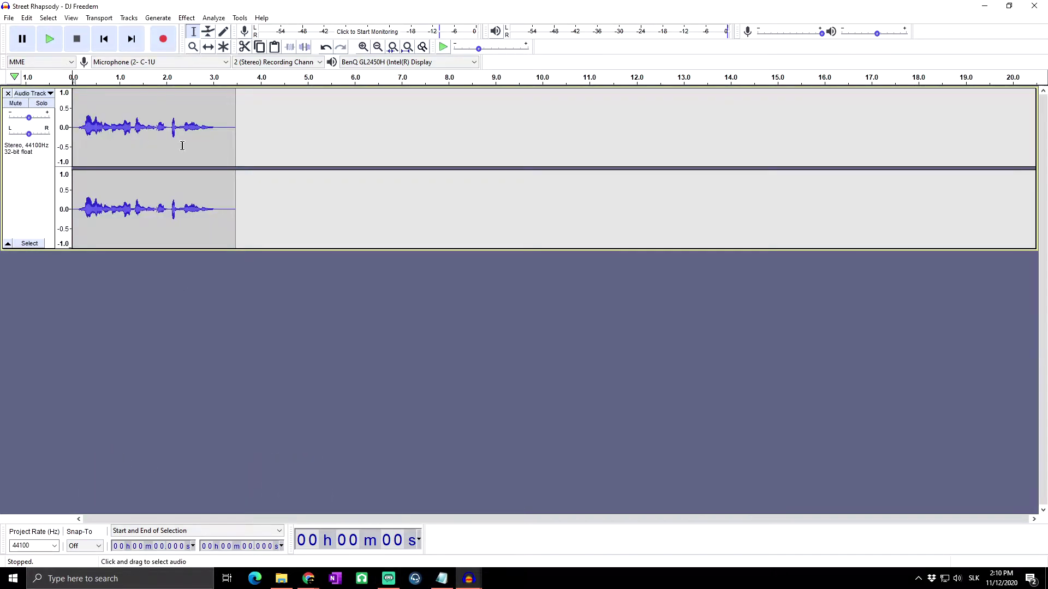
Play the roughly 3.5-second voice clip from its start, then select the whole clip.
click(78, 117)
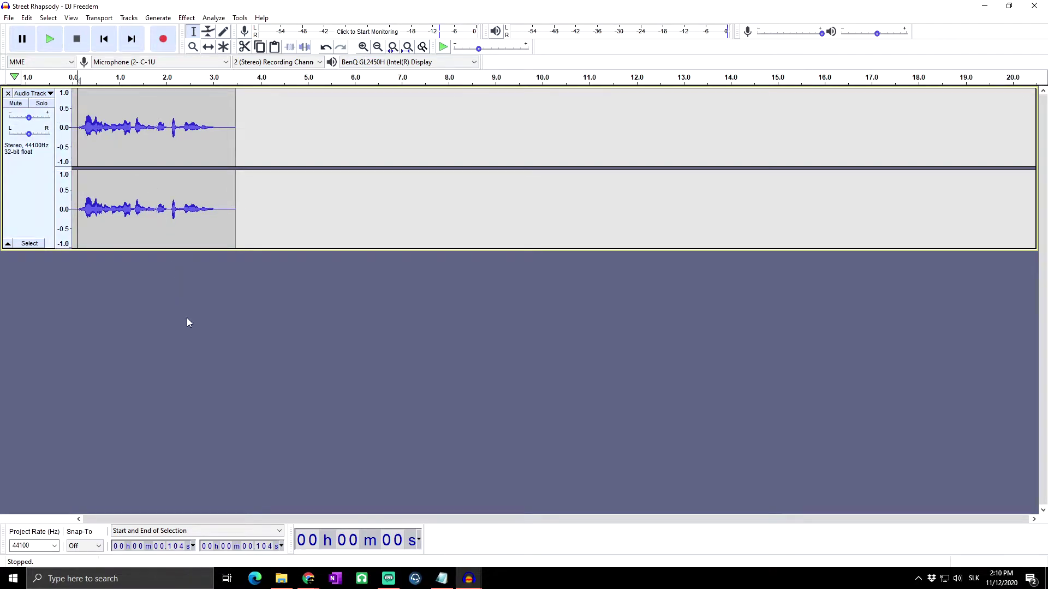
key(space)
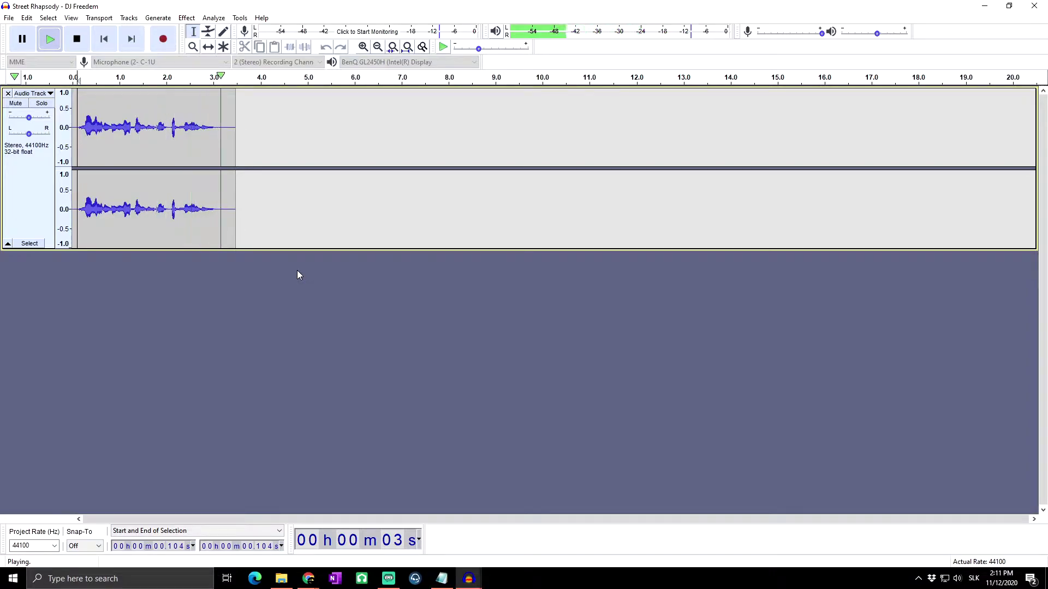
click(195, 176)
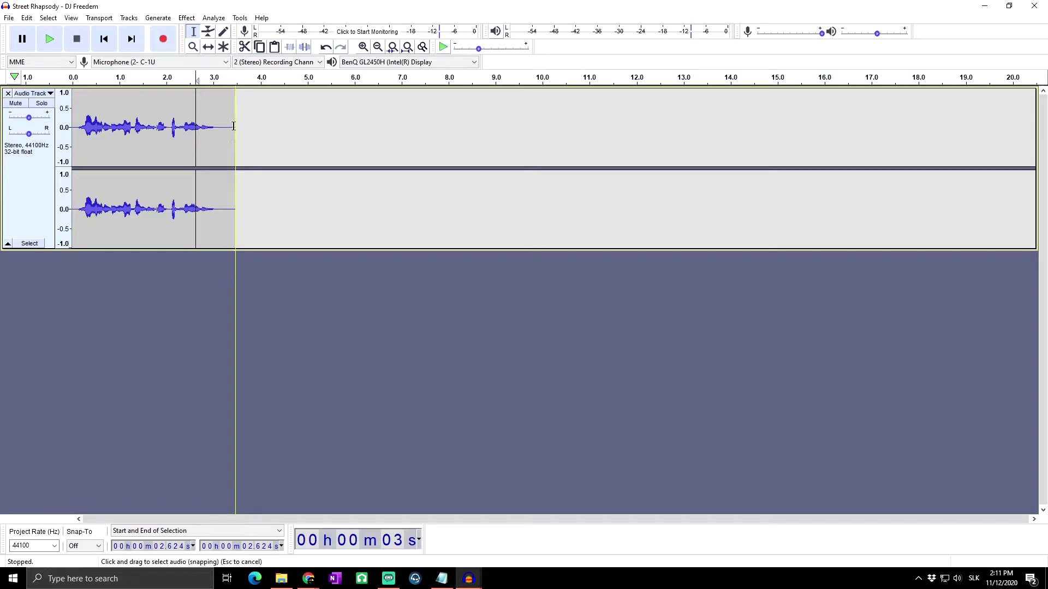
drag(235, 125, 73, 125)
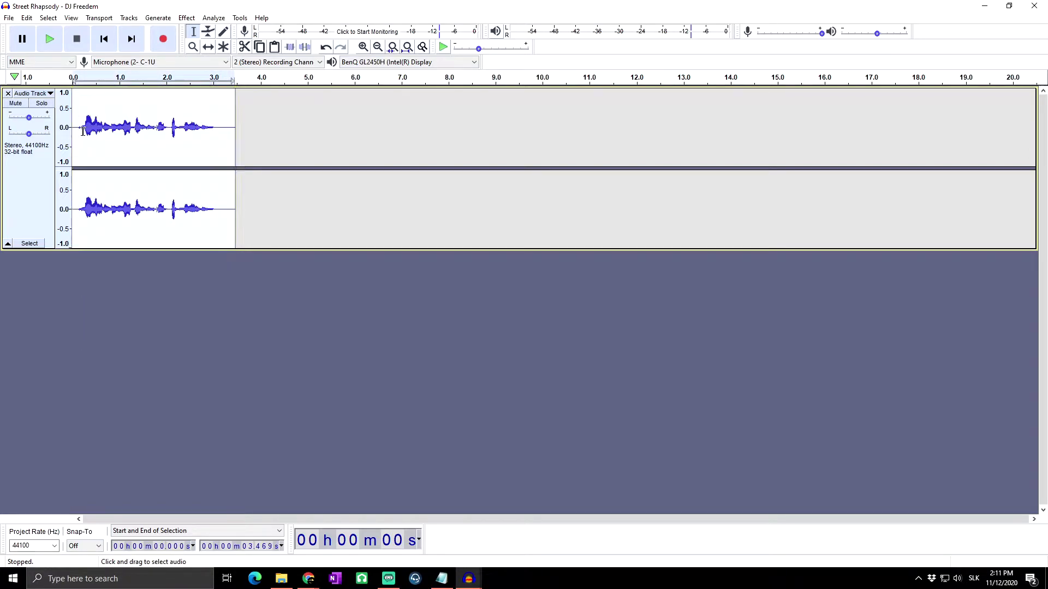
Bring up the Filter Curve EQ dialog from the Effect menu for the selected clip.
click(186, 18)
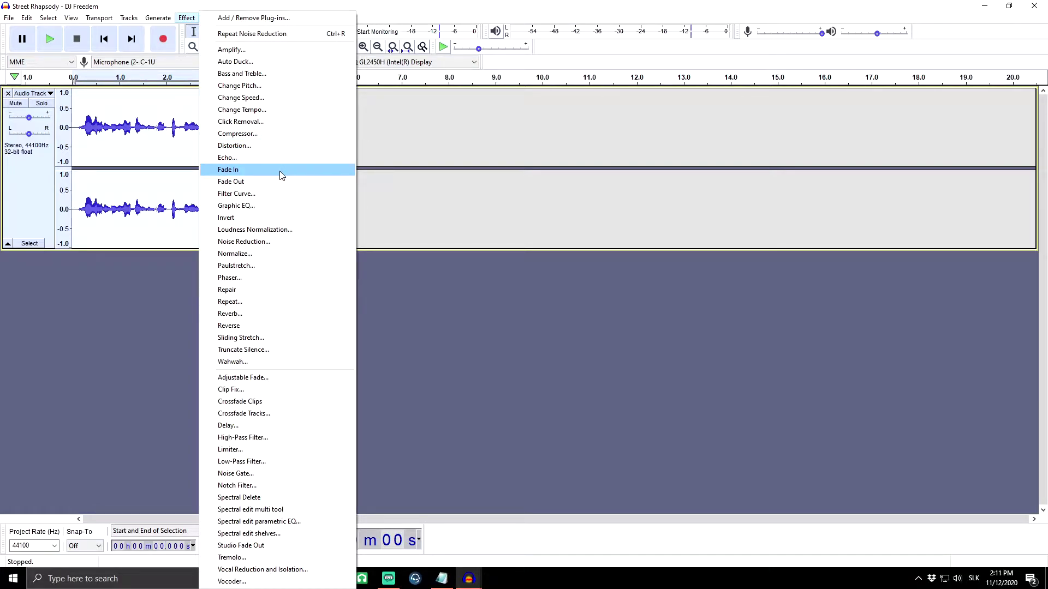
click(254, 195)
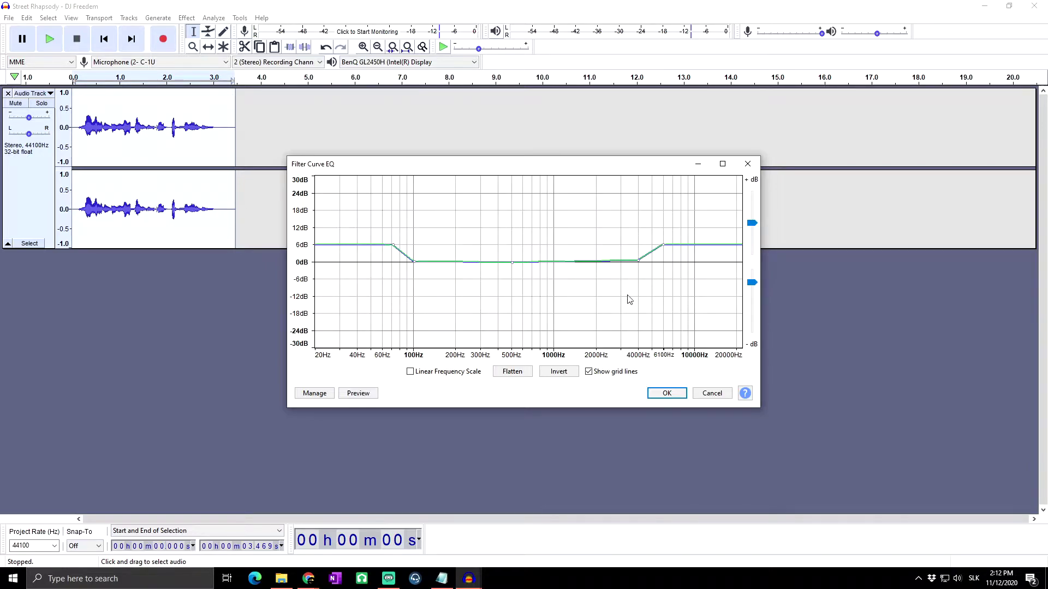
Apply the Filter Curve EQ boosting about 6 dB below 80 Hz and above 5 kHz.
click(666, 394)
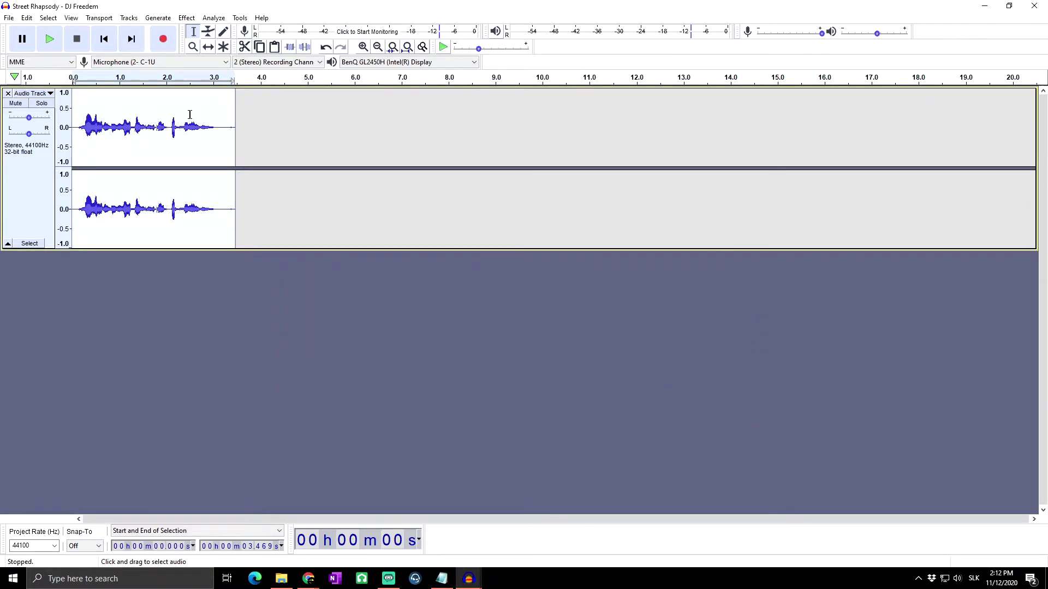
Select the entire clip and amplify it so its peaks reach near full scale.
click(207, 111)
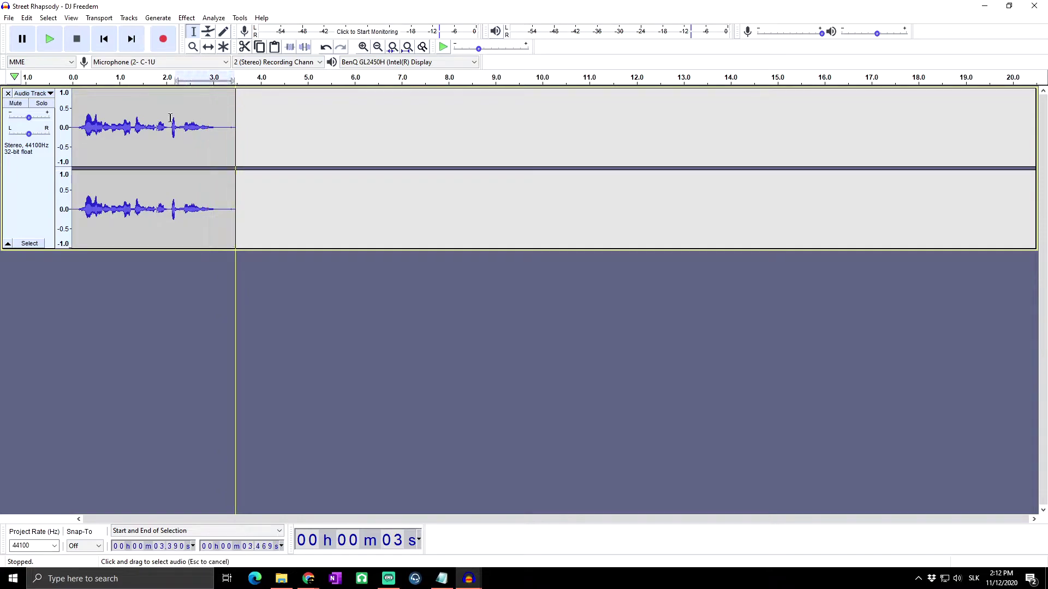
key(ctrl+a)
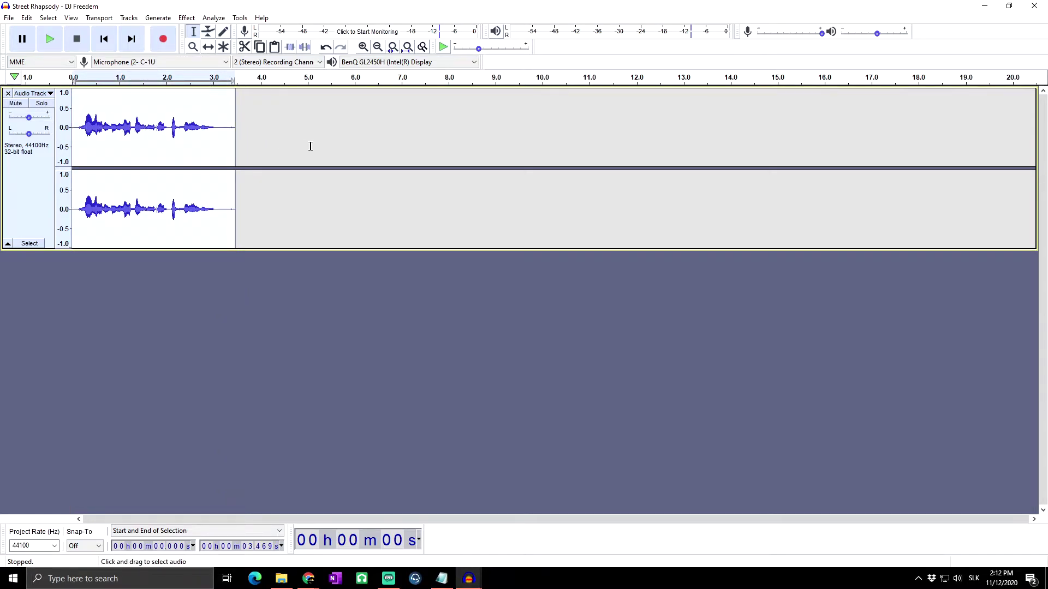
click(190, 20)
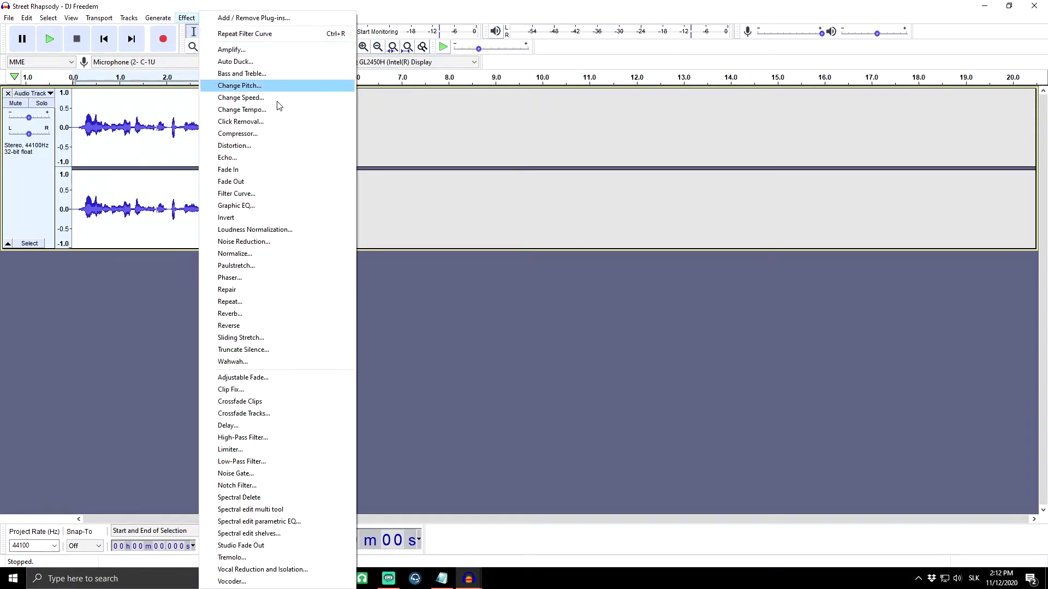
click(251, 53)
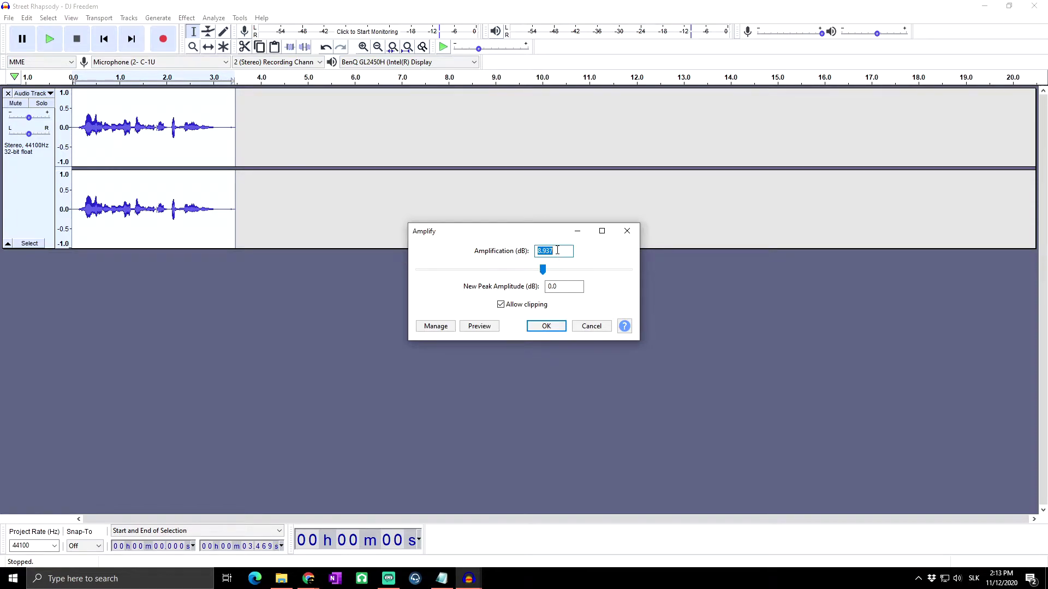
click(546, 326)
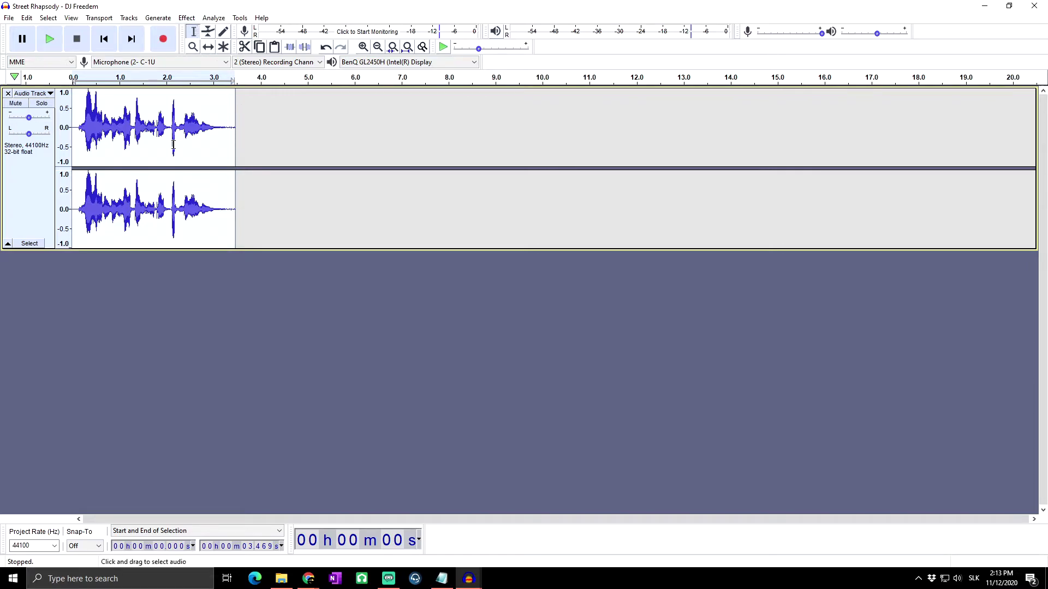
click(186, 18)
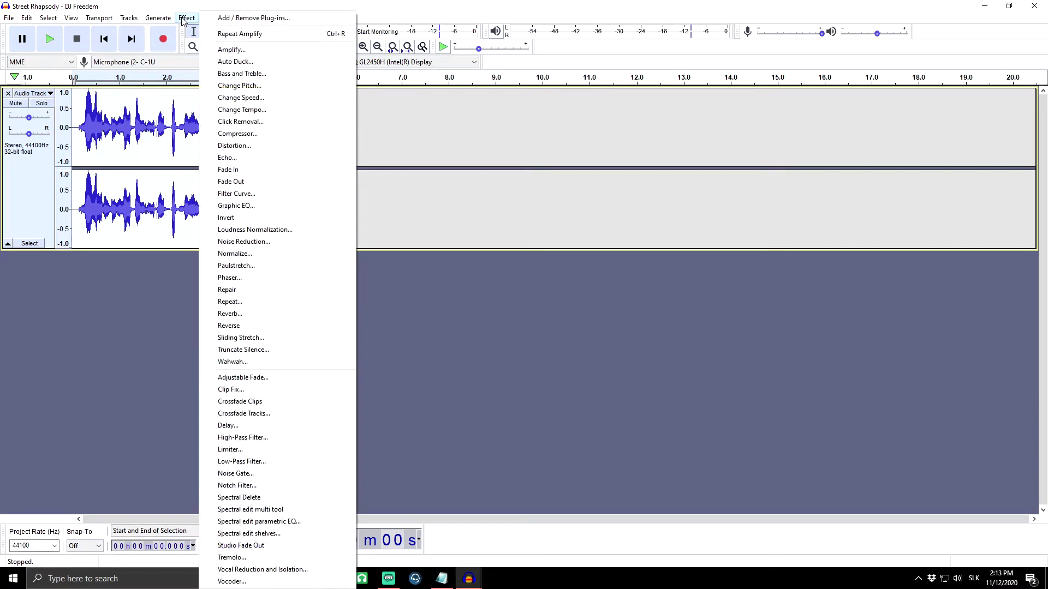
Apply the Compressor with a -20 dB threshold, 2:1 ratio and make-up gain.
click(276, 133)
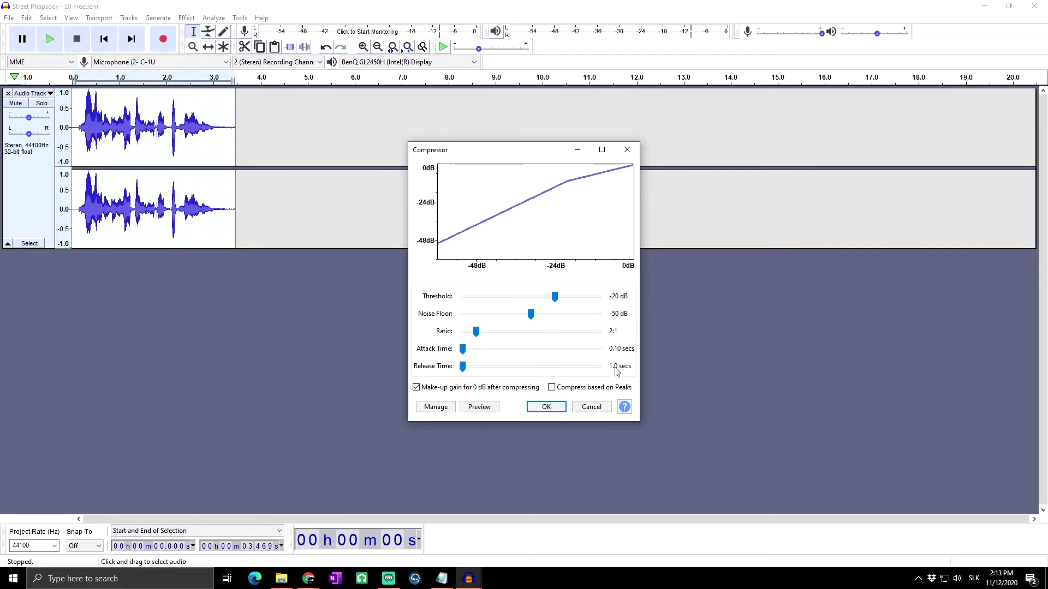
click(541, 407)
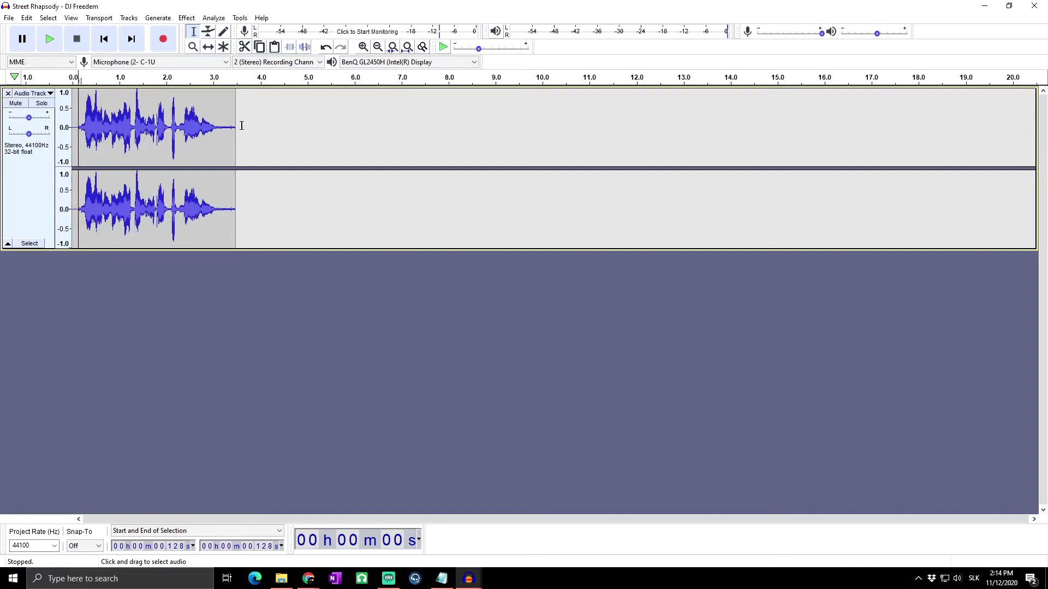
Capture the clip's quiet tail as the Noise Reduction noise profile.
click(259, 111)
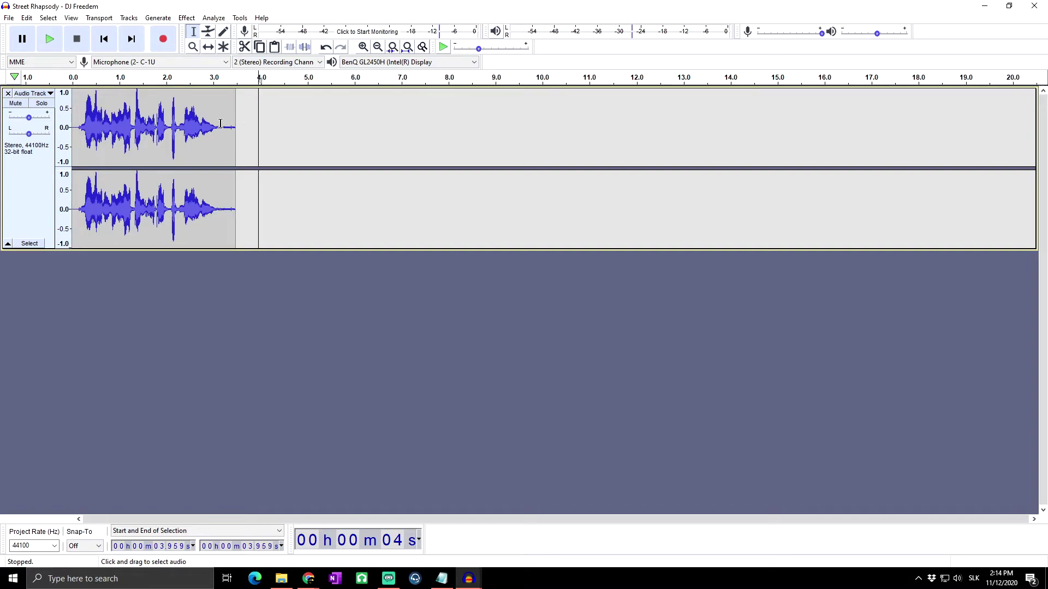
drag(222, 123, 230, 136)
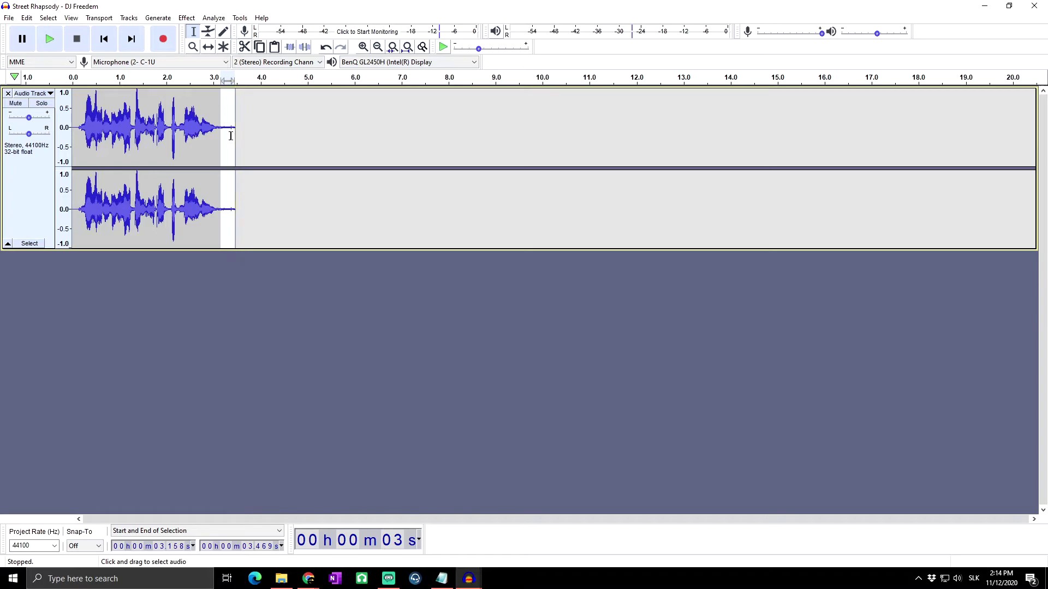
click(187, 18)
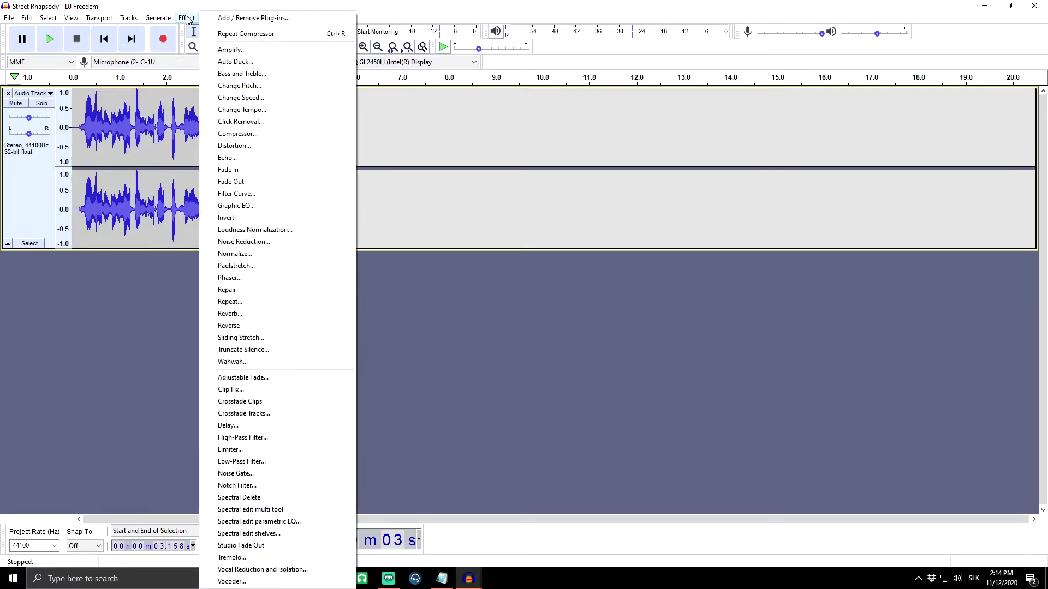
click(267, 242)
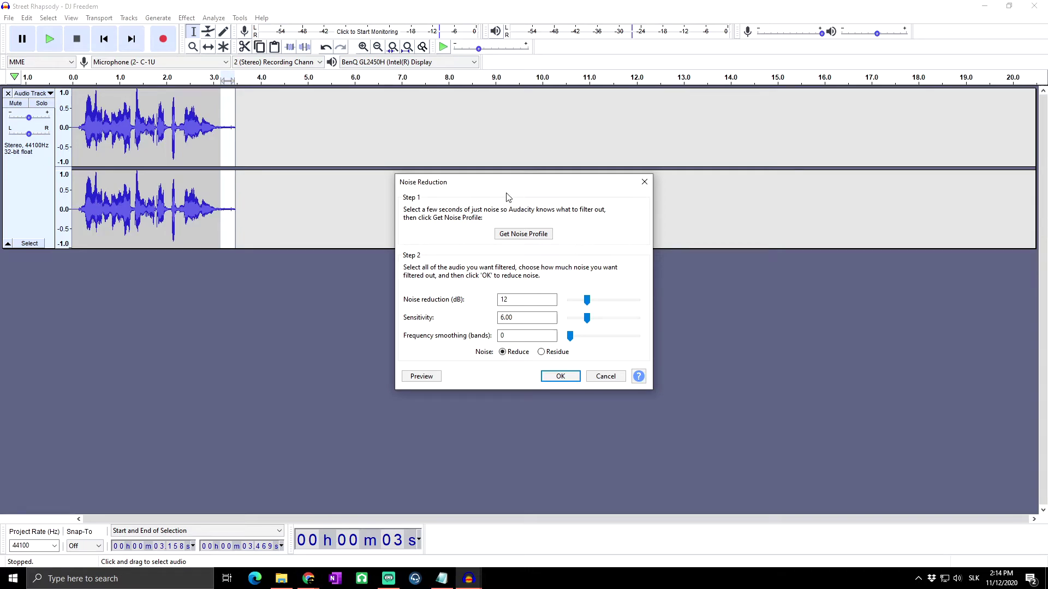
click(541, 233)
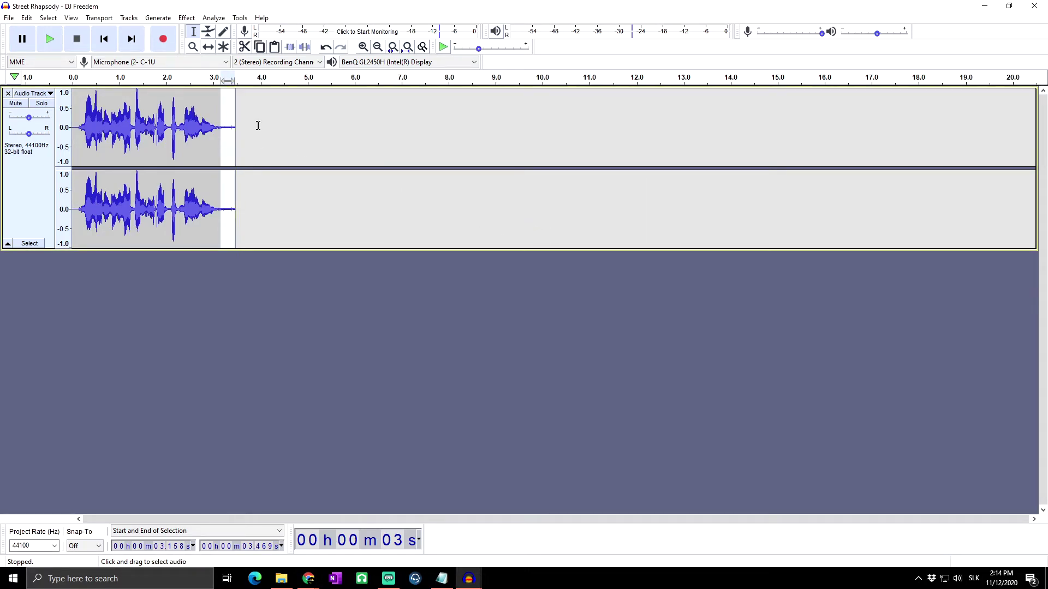
Repeat Noise Reduction on the whole clip using that profile.
key(ctrl+a)
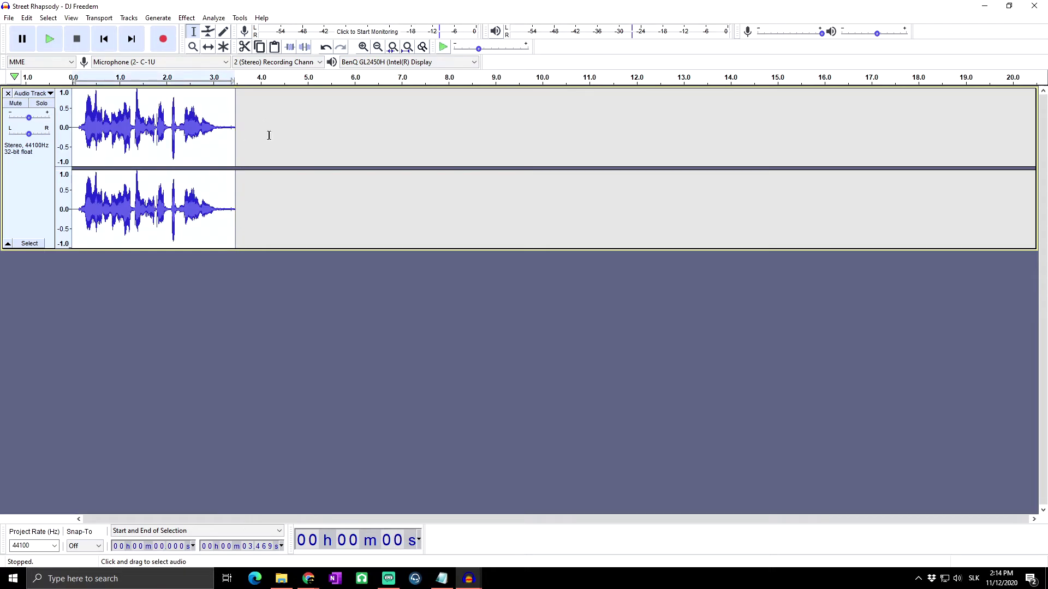
click(186, 18)
click(246, 32)
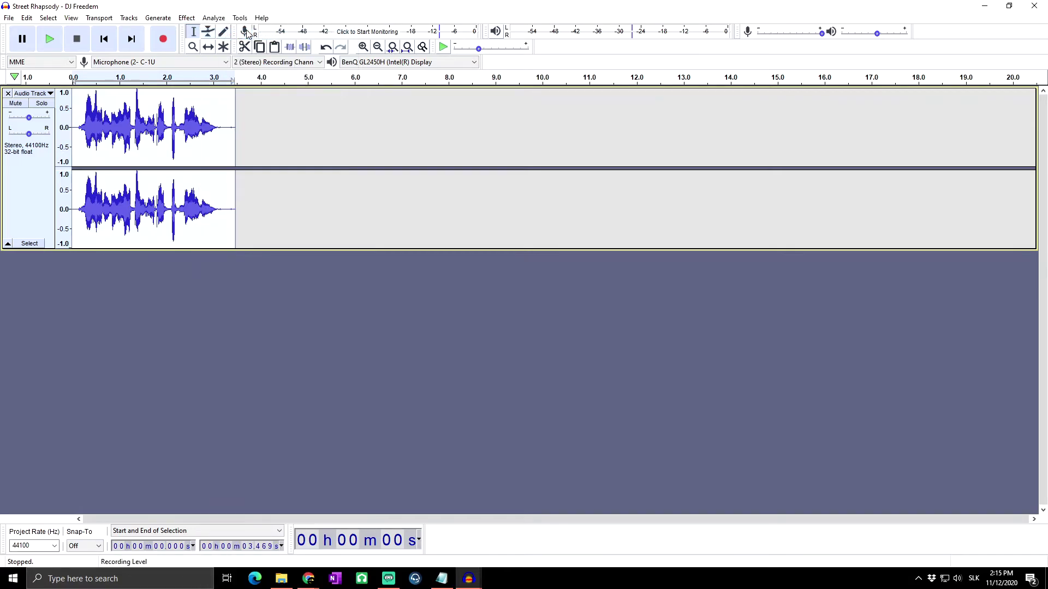
click(221, 126)
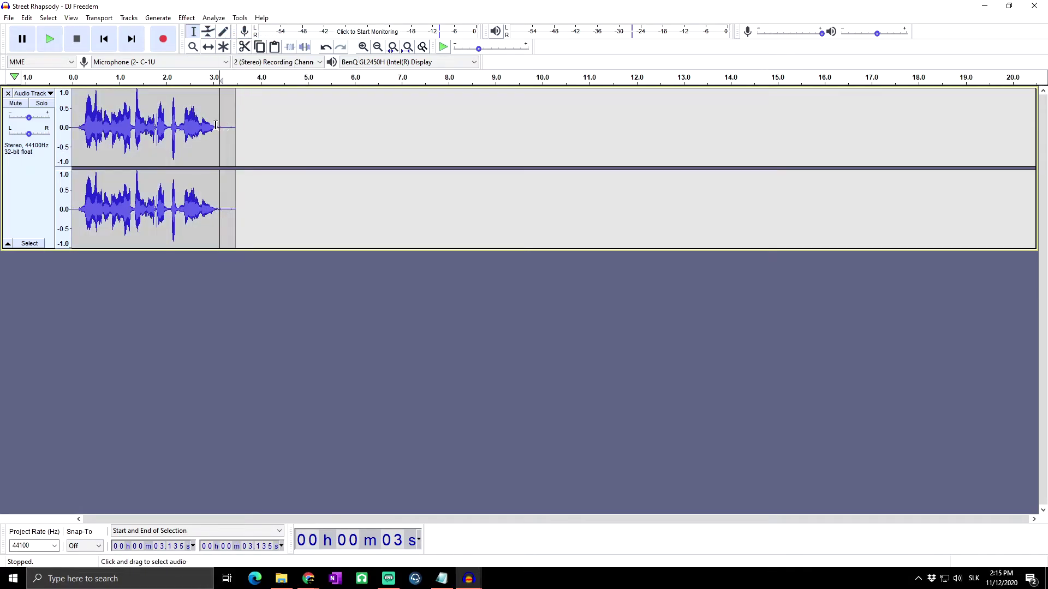
Play the processed clip from 0 s, then select the whole clip.
click(72, 121)
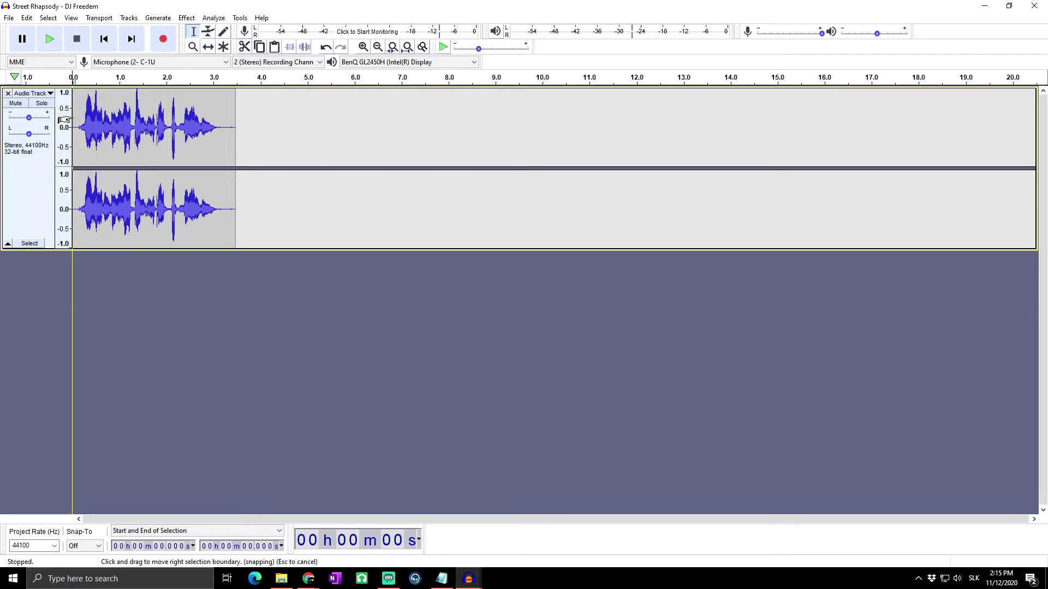
key(space)
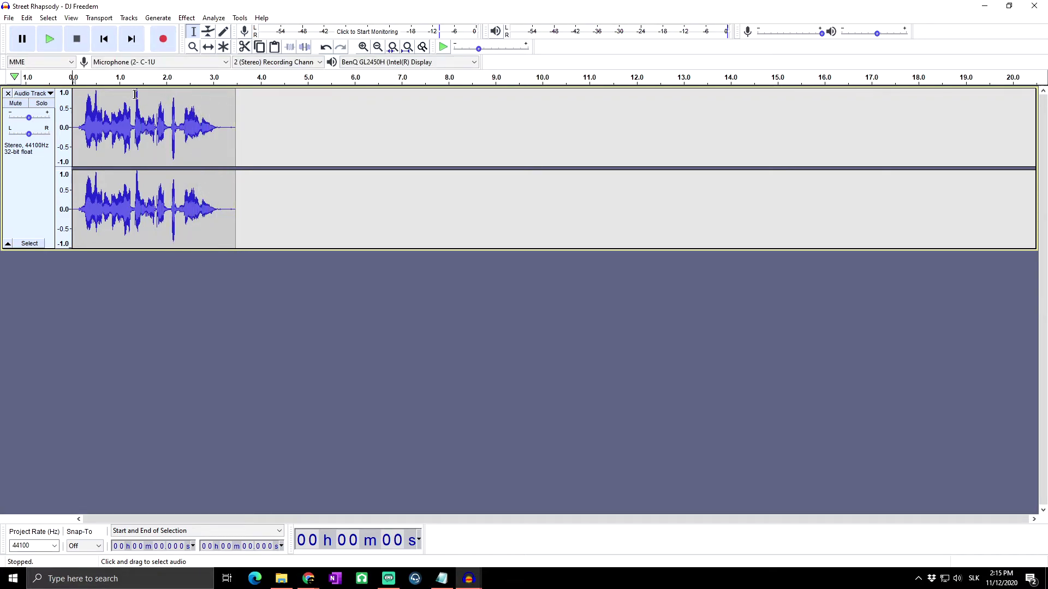
click(270, 115)
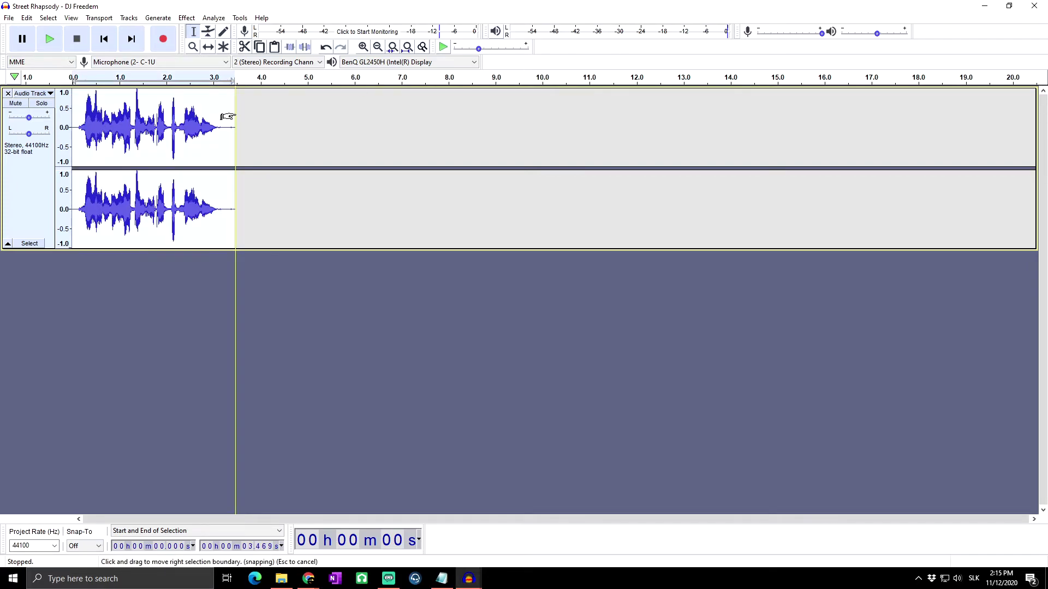
drag(235, 114, 73, 115)
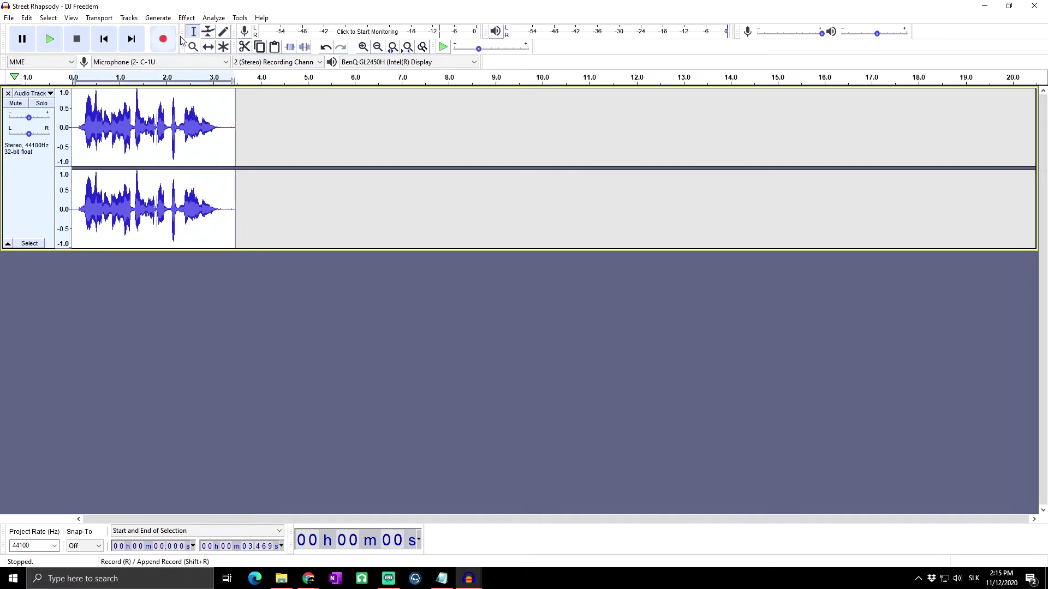
Normalize the clip to a -1 dB peak with DC offset removal.
click(189, 18)
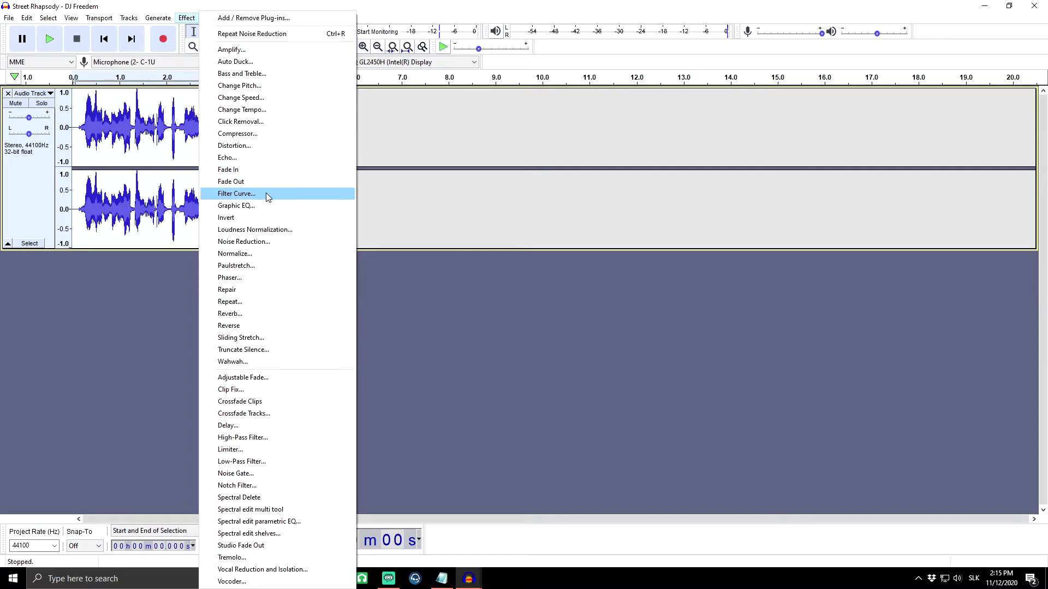
click(260, 253)
click(540, 317)
click(78, 113)
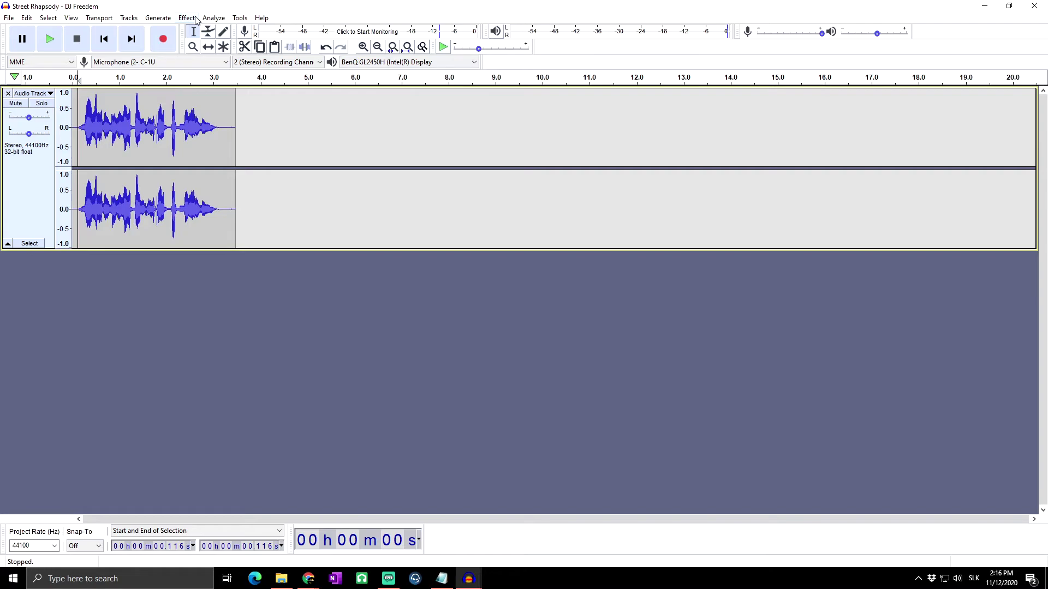
click(156, 105)
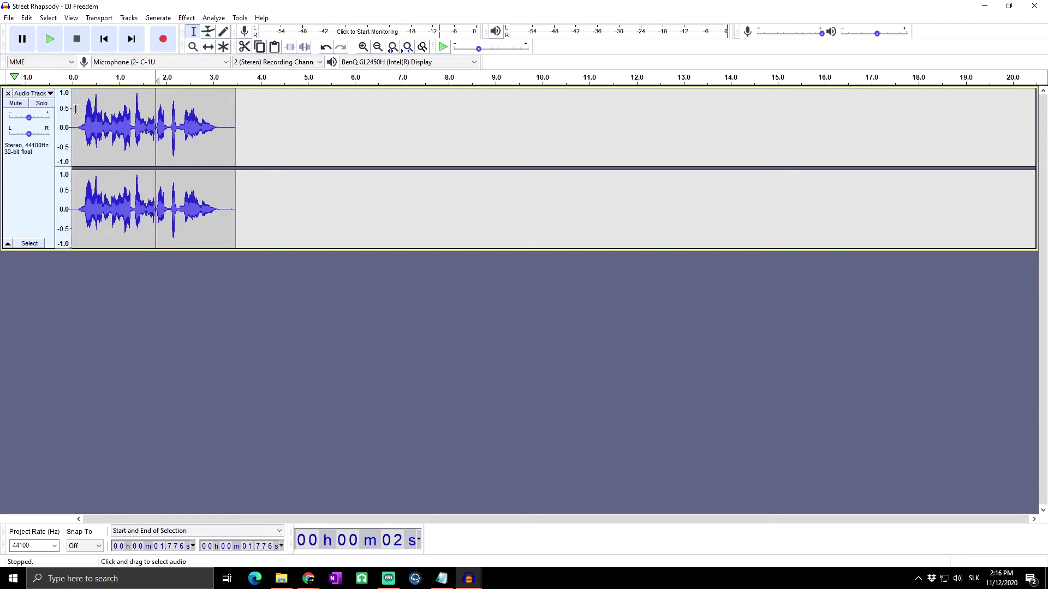
click(272, 112)
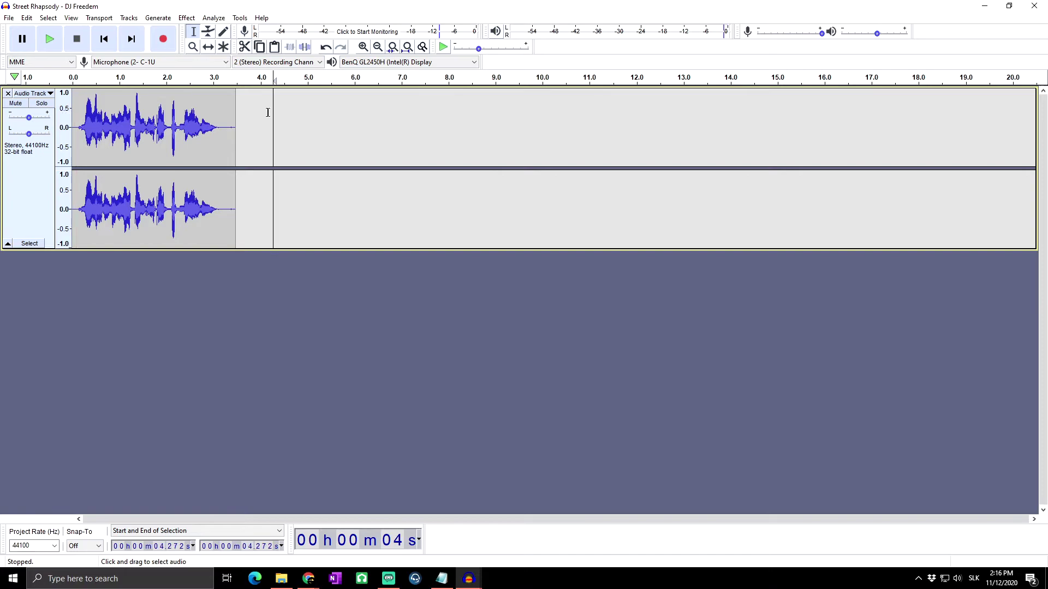